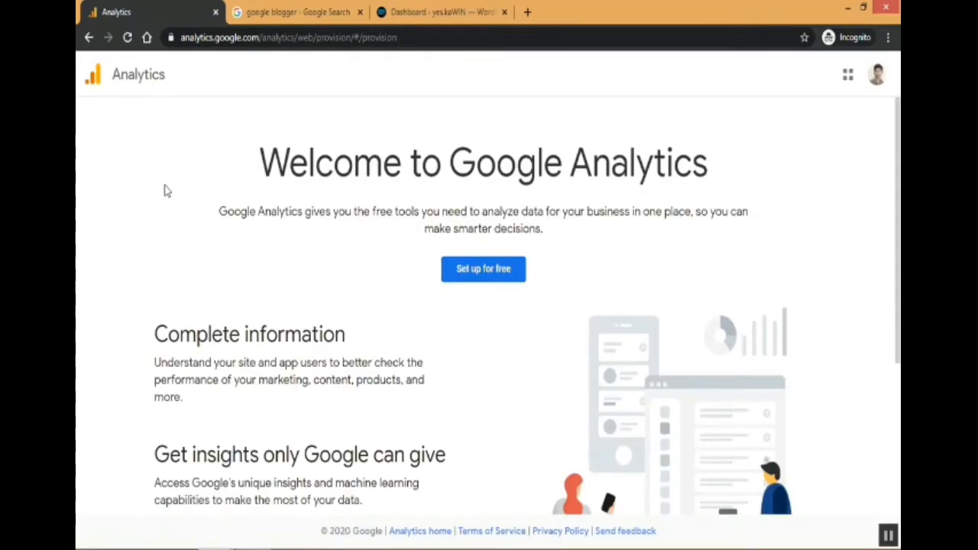
Start the free Analytics setup and enter yeskaWIN as the new account name.
left_click(489, 273)
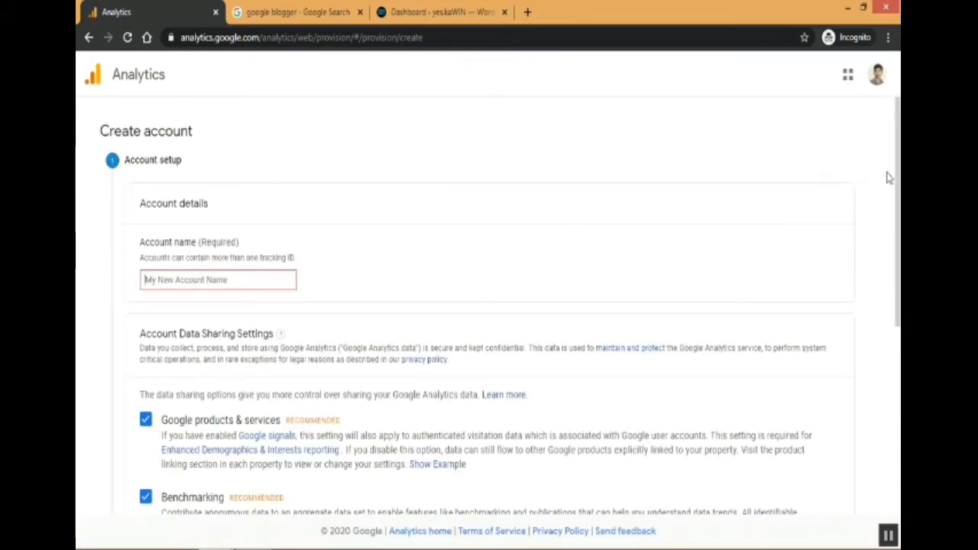
left_click_drag(899, 176, 900, 203)
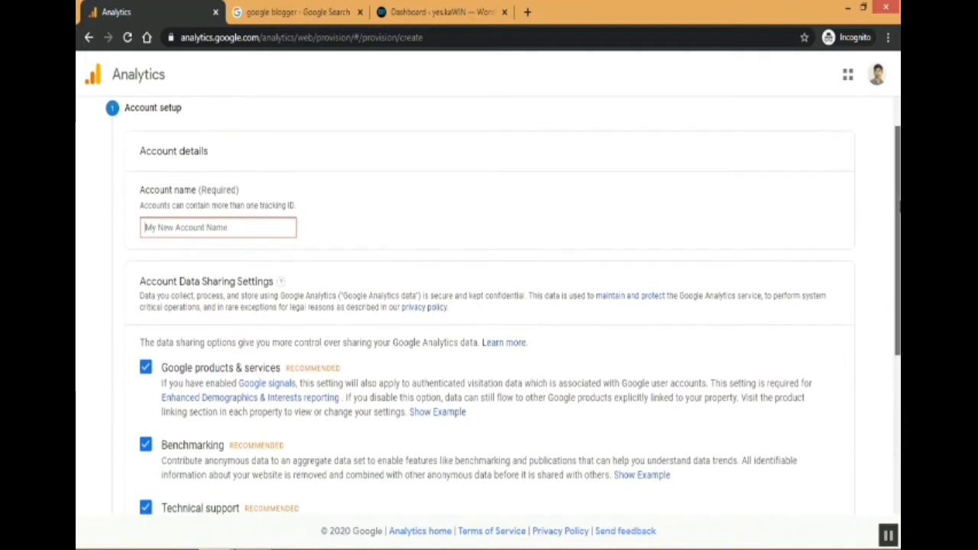
scroll(891, 191, "down", 1)
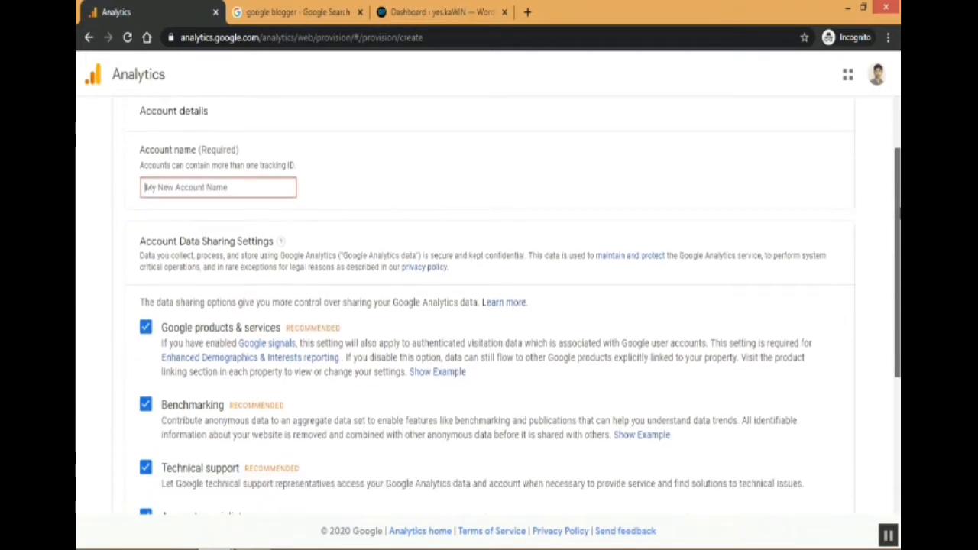
left_click(267, 189)
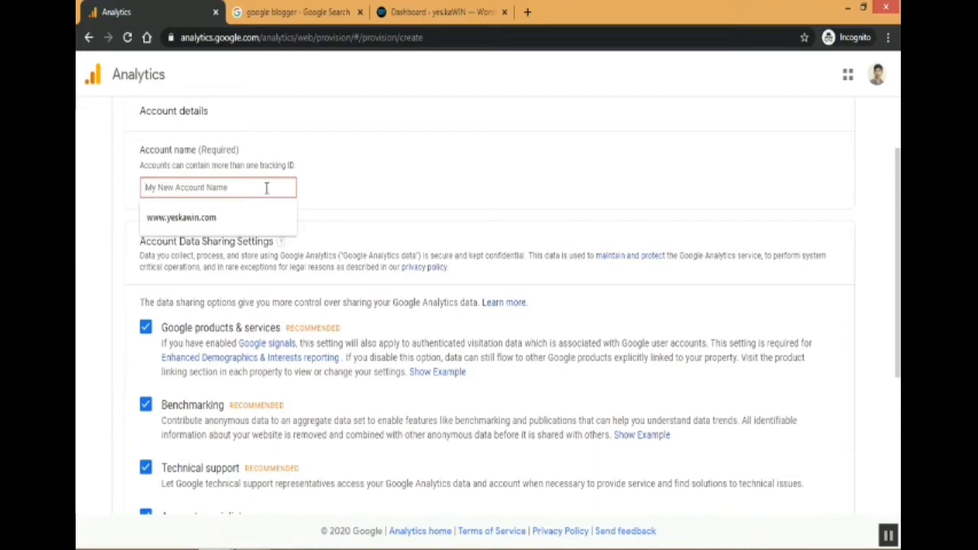
type("yes")
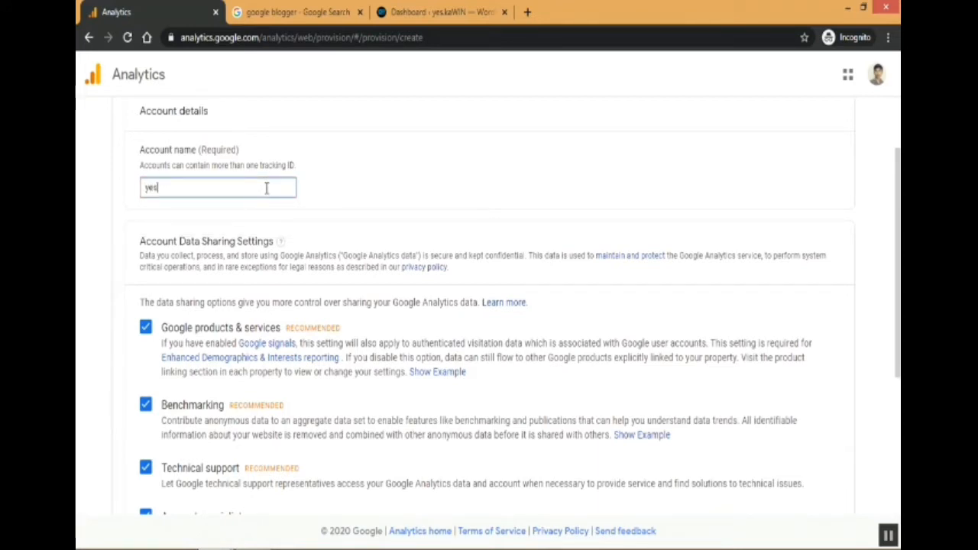
type("ka")
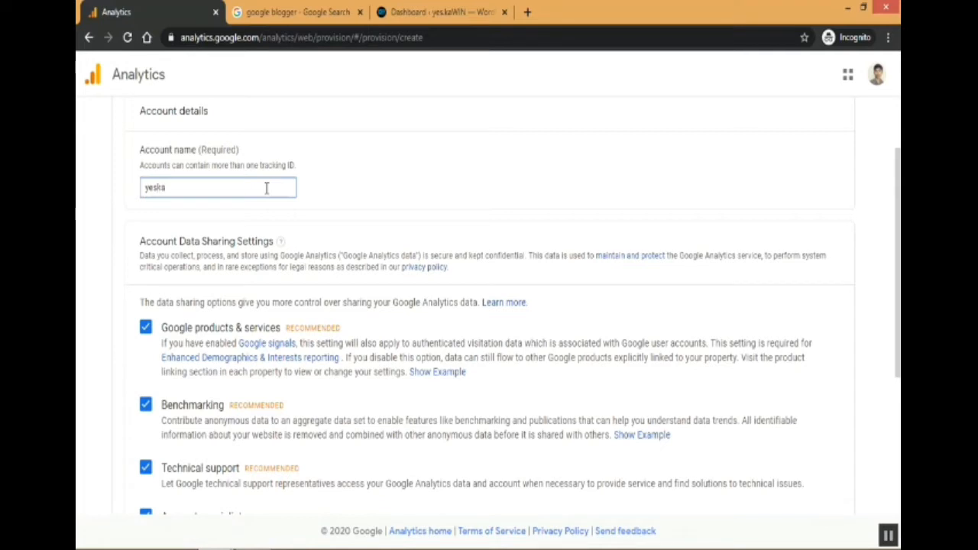
type("WIN")
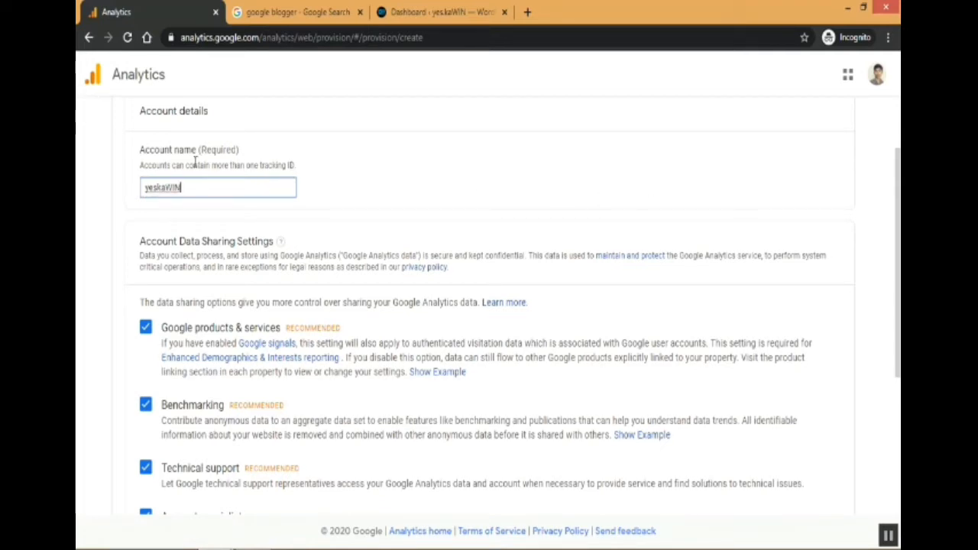
Keep the default account data sharing settings and proceed to the next setup stage.
left_click_drag(200, 149, 286, 163)
left_click(329, 152)
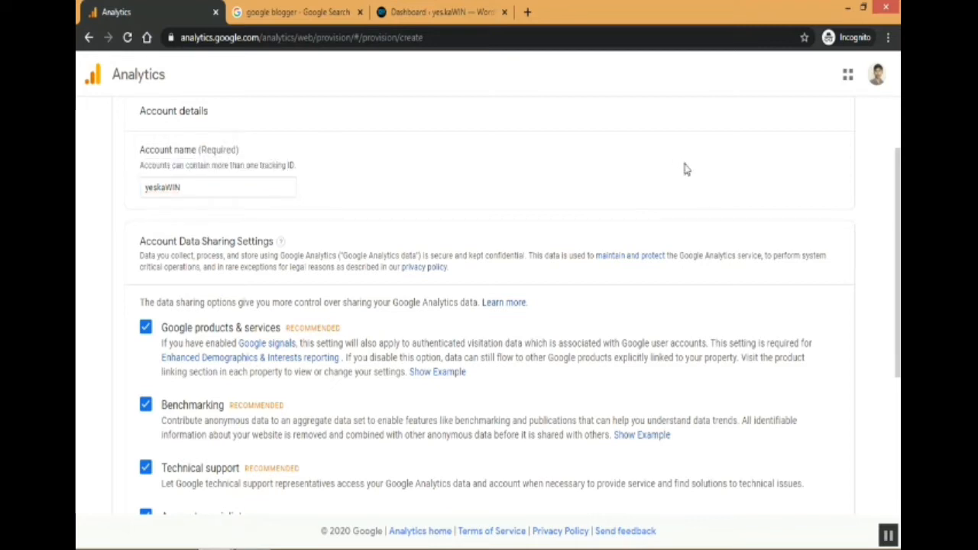
left_click_drag(899, 174, 899, 294)
scroll(395, 287, "down", 1)
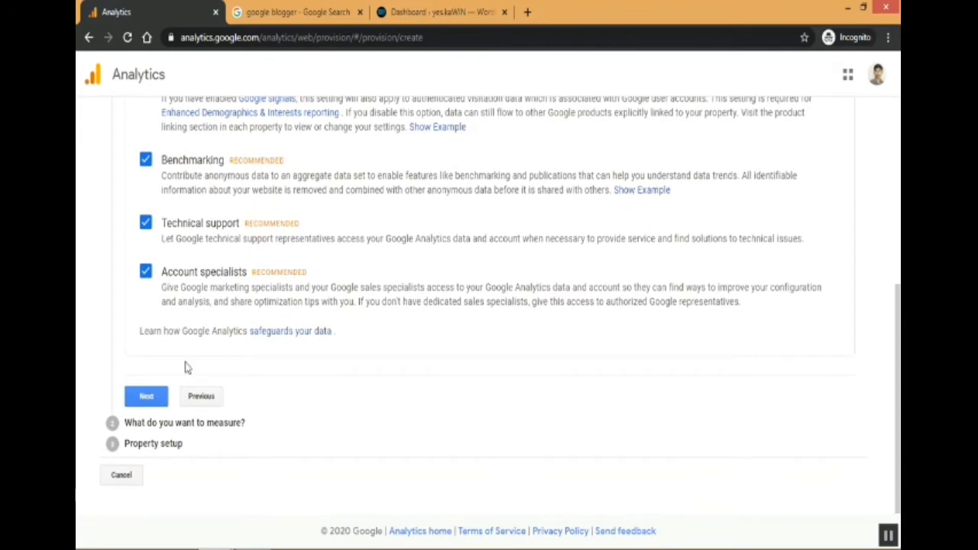
left_click(146, 399)
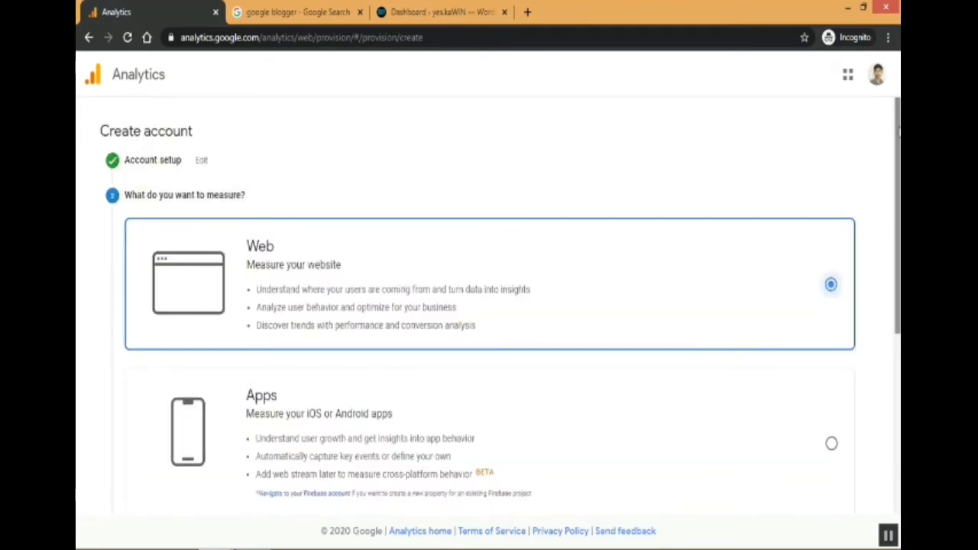
Choose Web as what to measure and continue to property setup.
scroll(894, 132, "down", 1)
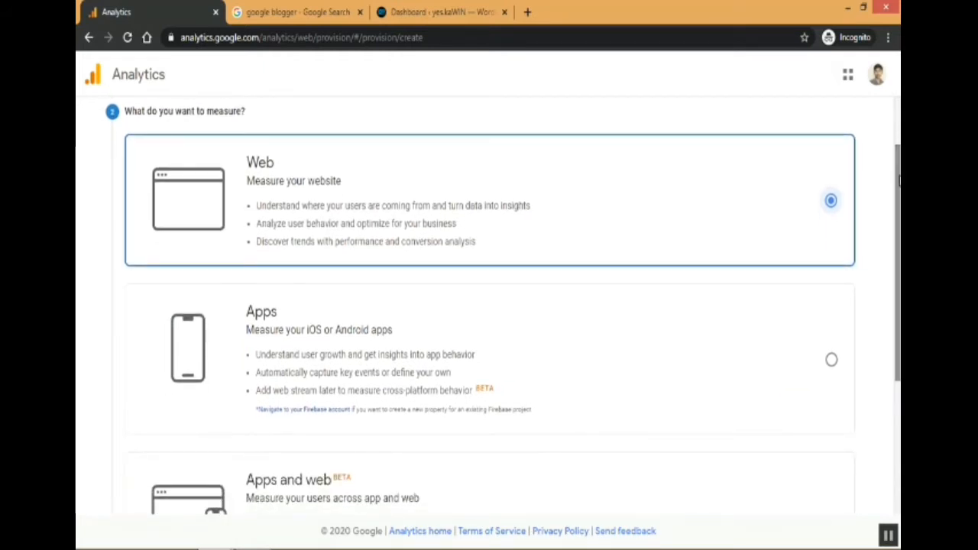
left_click_drag(899, 180, 899, 150)
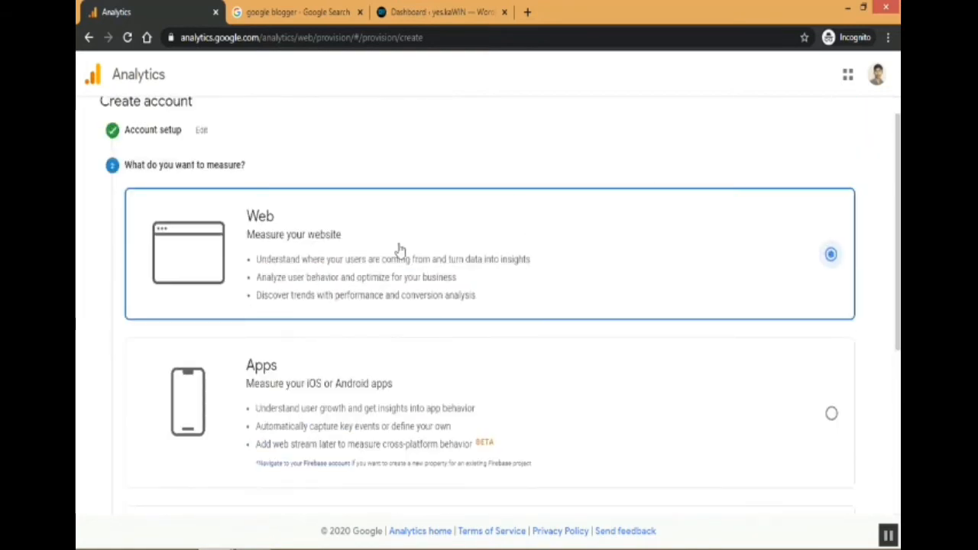
left_click_drag(899, 195, 898, 357)
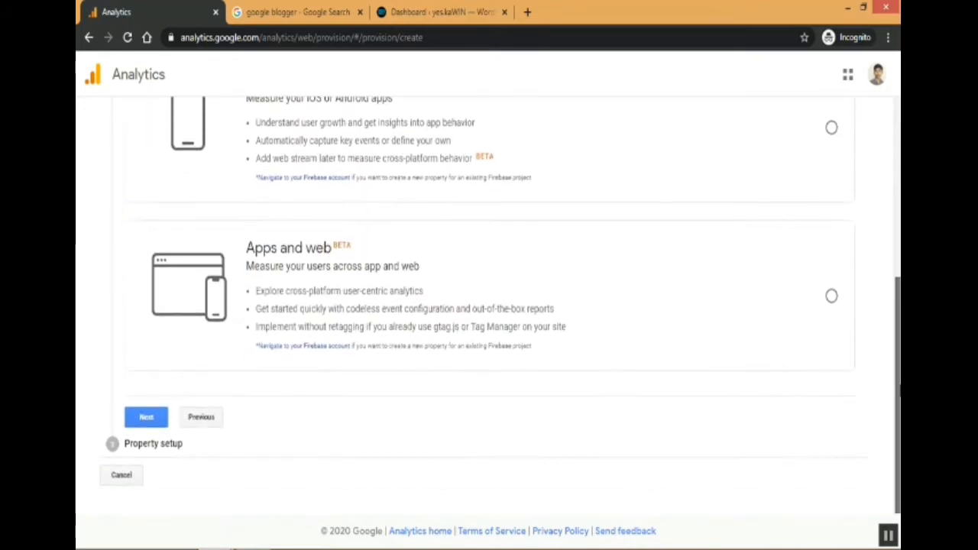
left_click(145, 418)
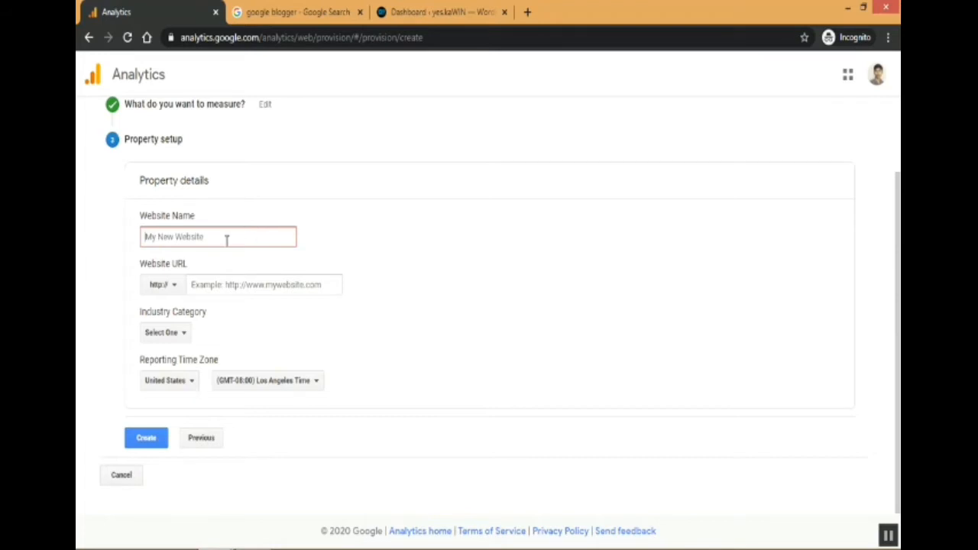
type("yeskaWIN")
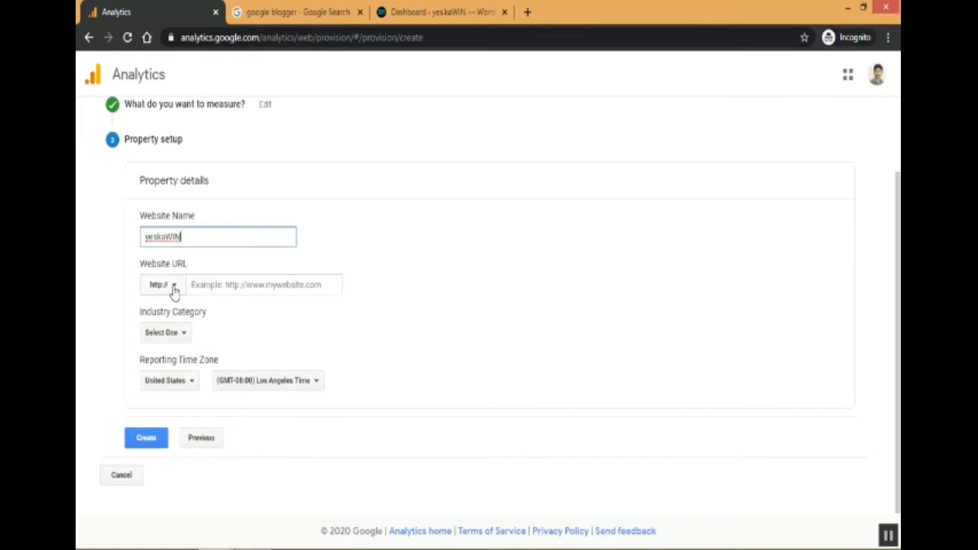
left_click(174, 289)
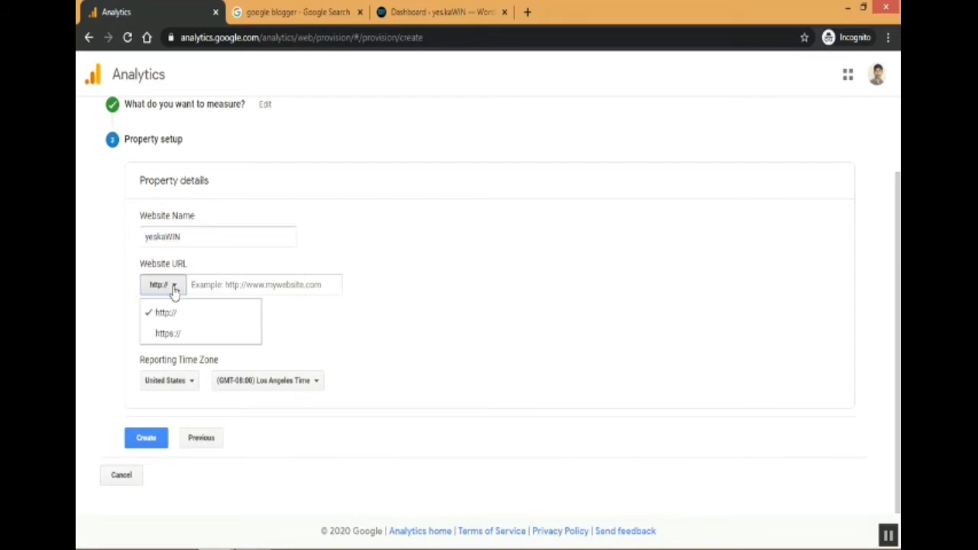
left_click(176, 335)
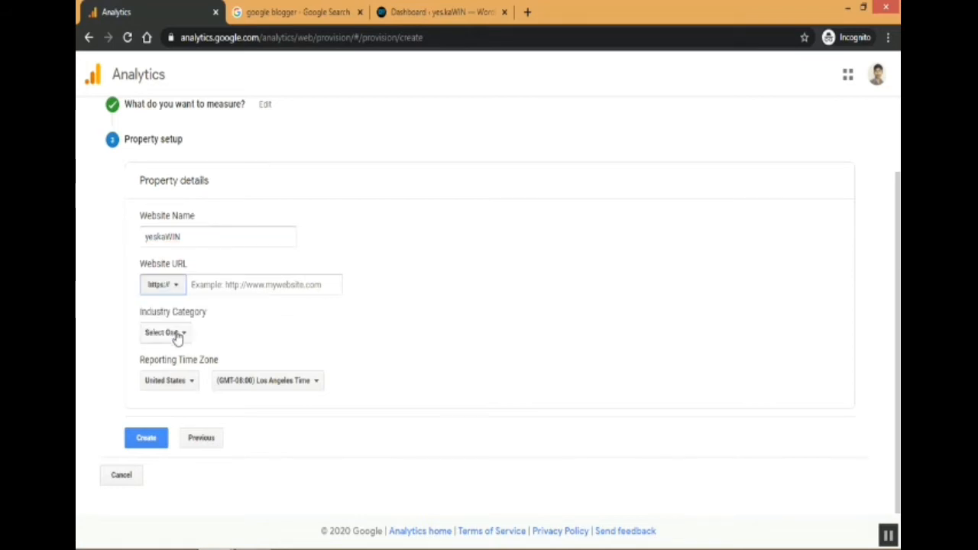
Enter yeskawinthought.blogspot.com as the website URL.
left_click(264, 271)
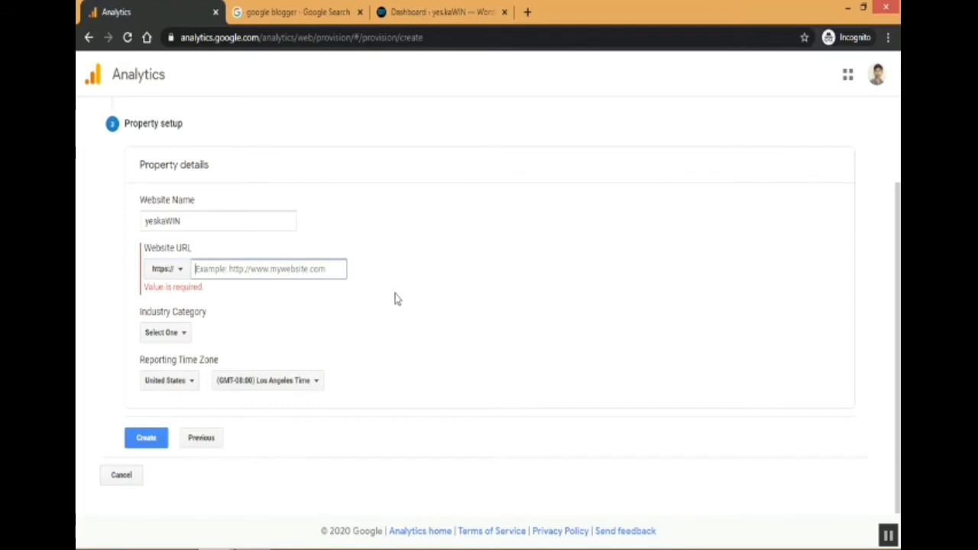
type("yeskawin")
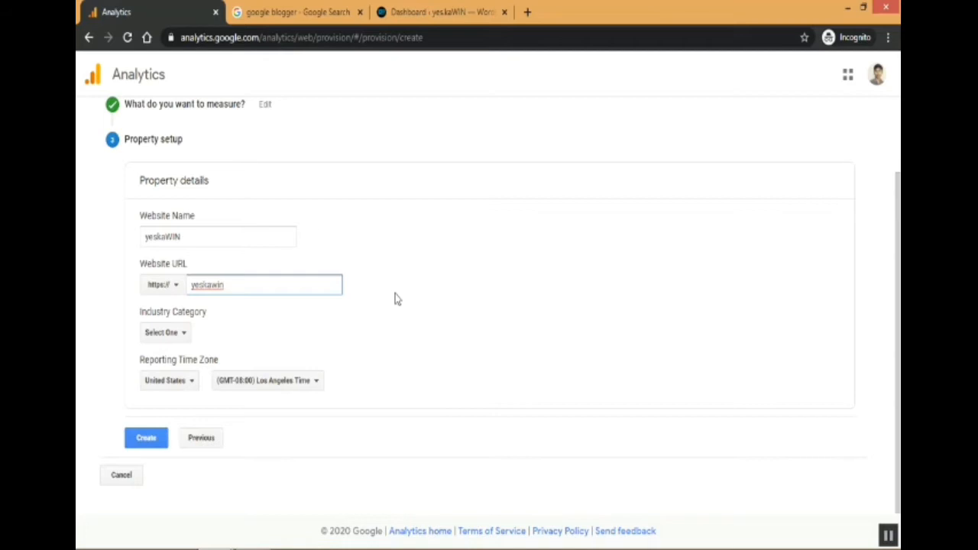
type(".blogspot.com")
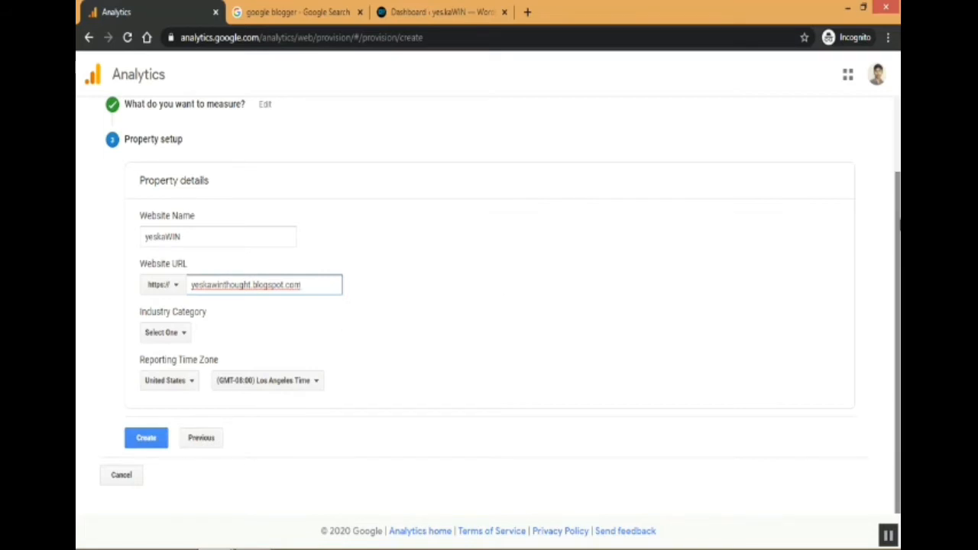
Set the industry category to Science.
left_click(166, 334)
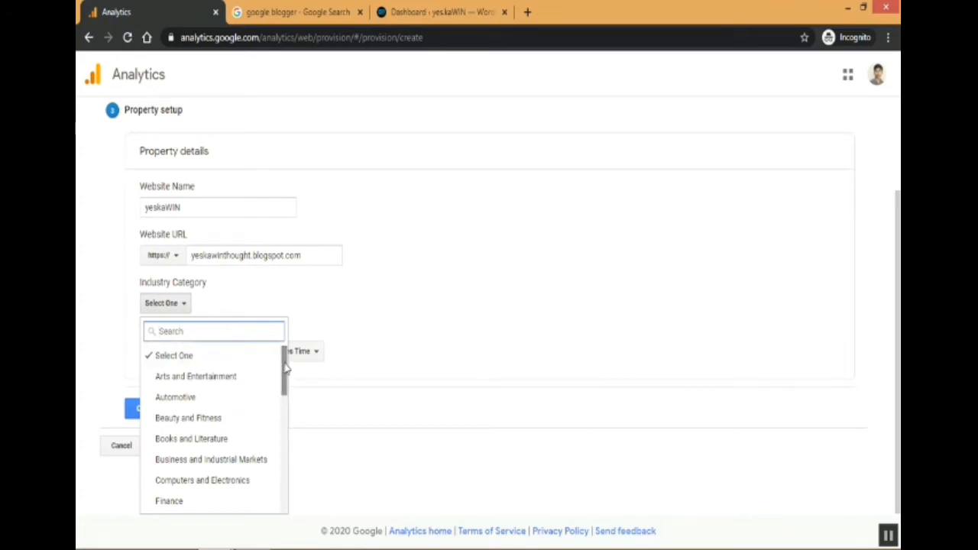
left_click_drag(285, 369, 285, 492)
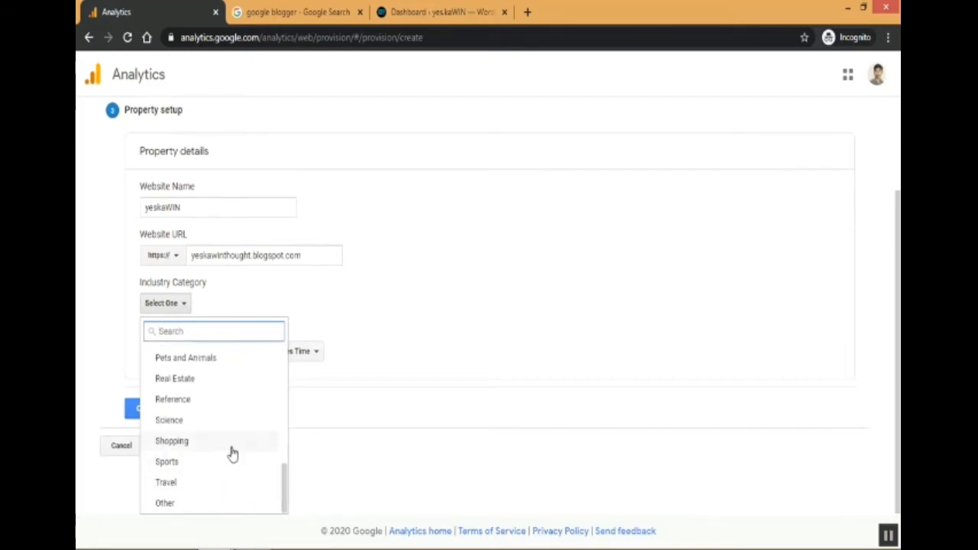
left_click(211, 428)
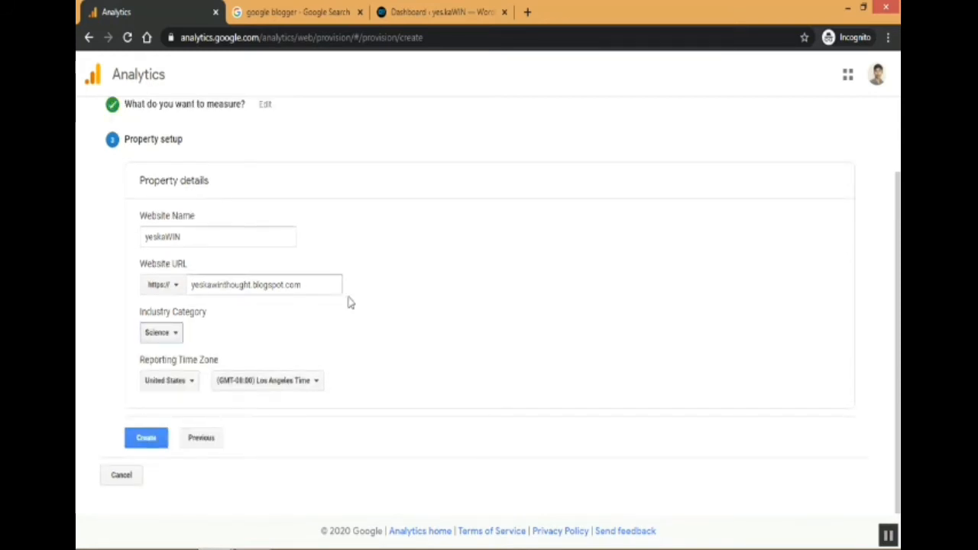
Set the reporting time zone country to India and create the property.
left_click(182, 386)
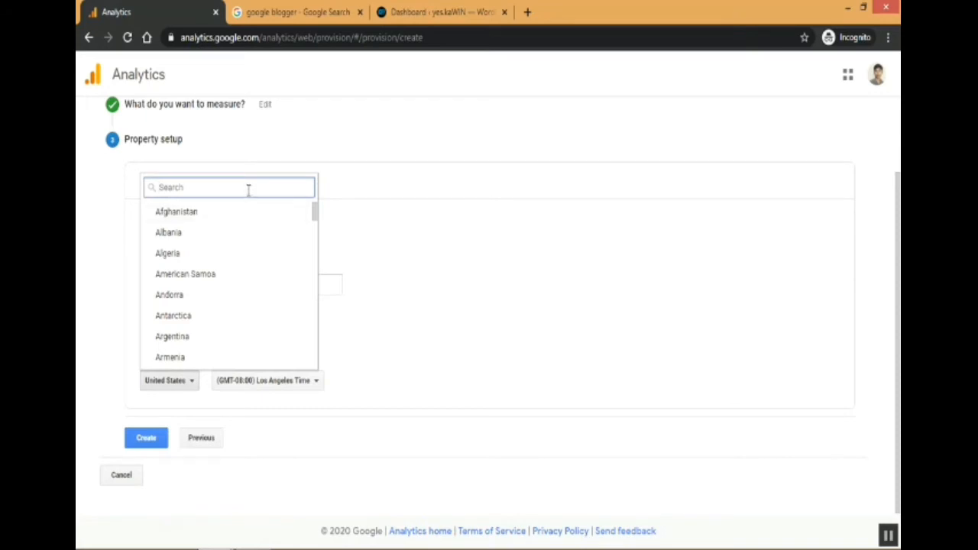
type("indi")
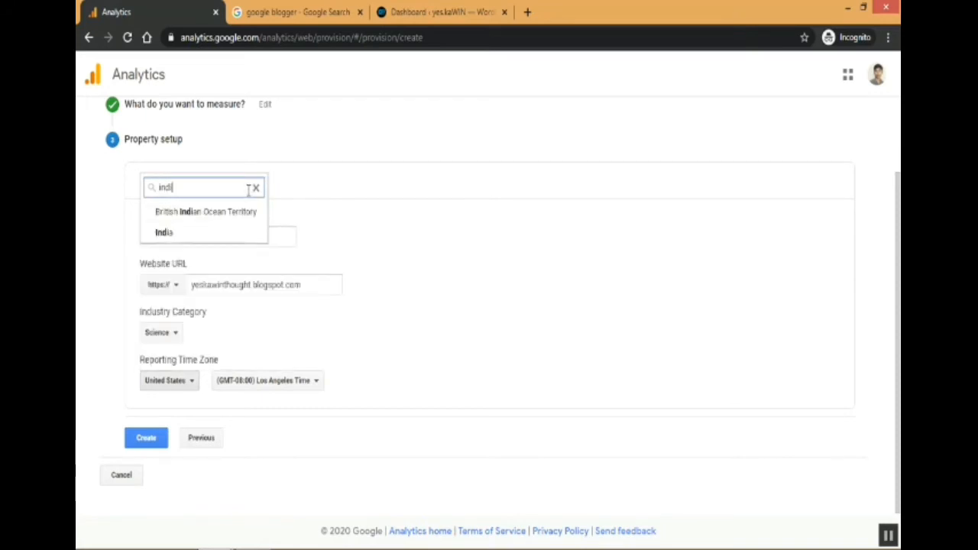
left_click(231, 234)
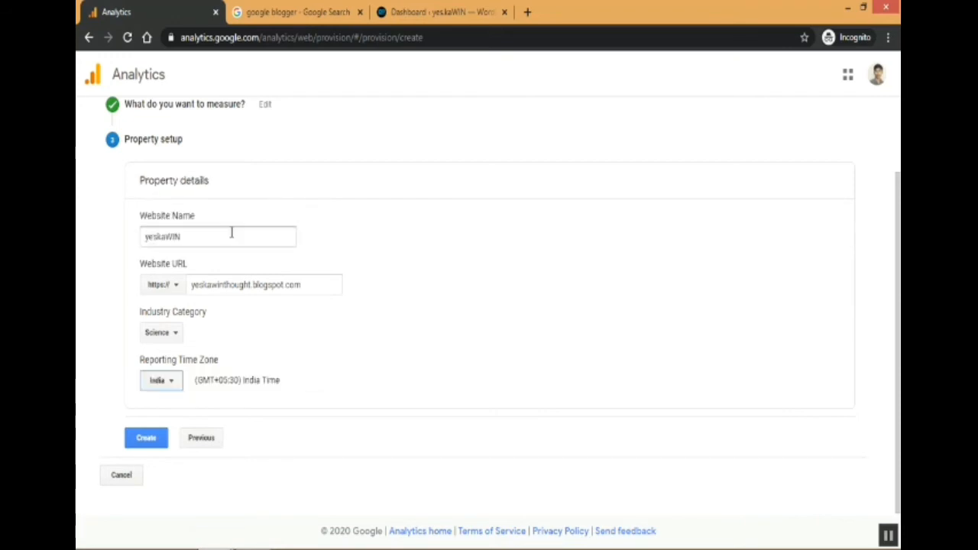
left_click_drag(198, 377, 310, 383)
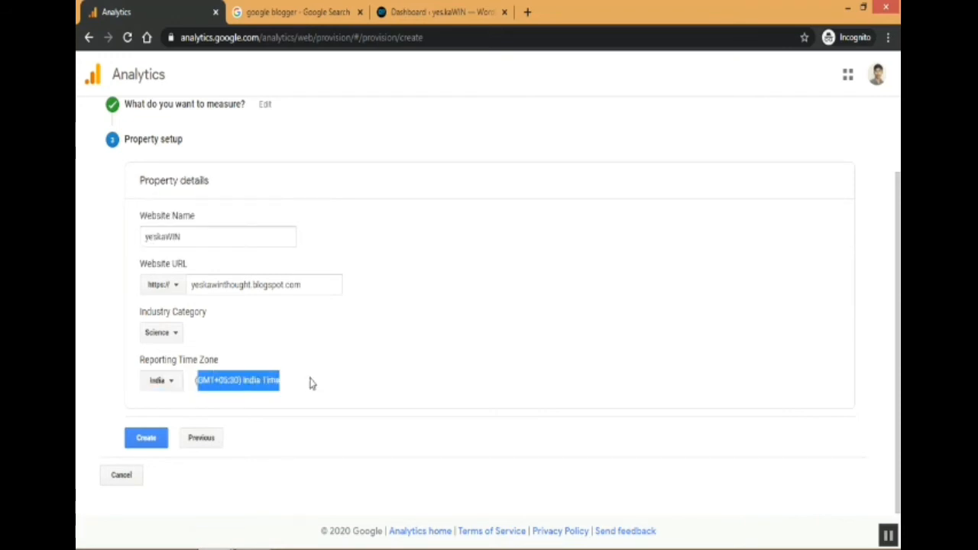
left_click(310, 384)
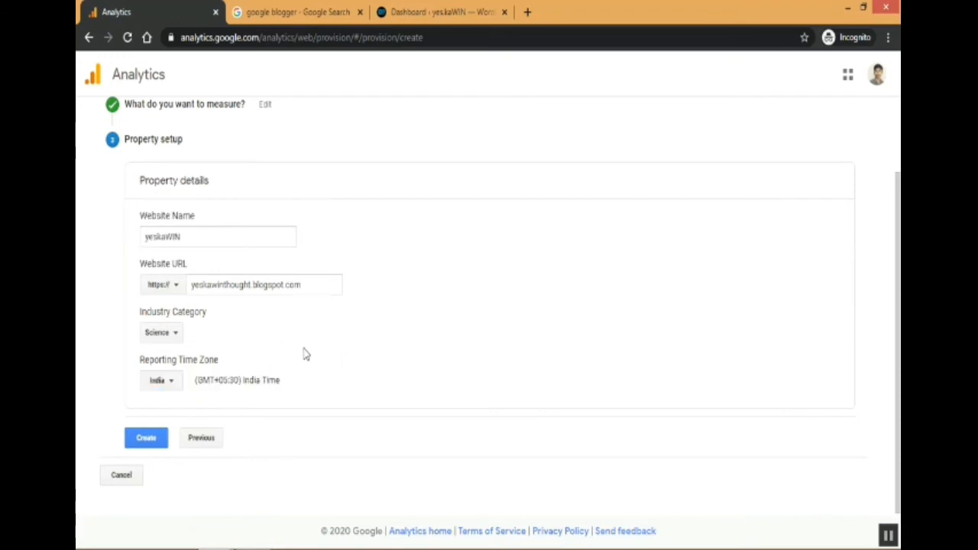
left_click(145, 445)
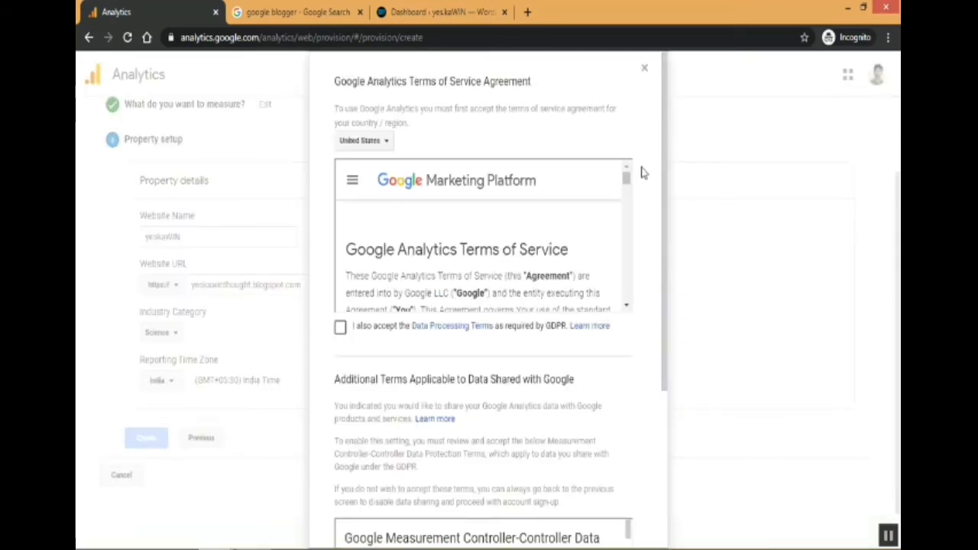
Set the terms of service agreement country to India.
left_click_drag(664, 201, 661, 227)
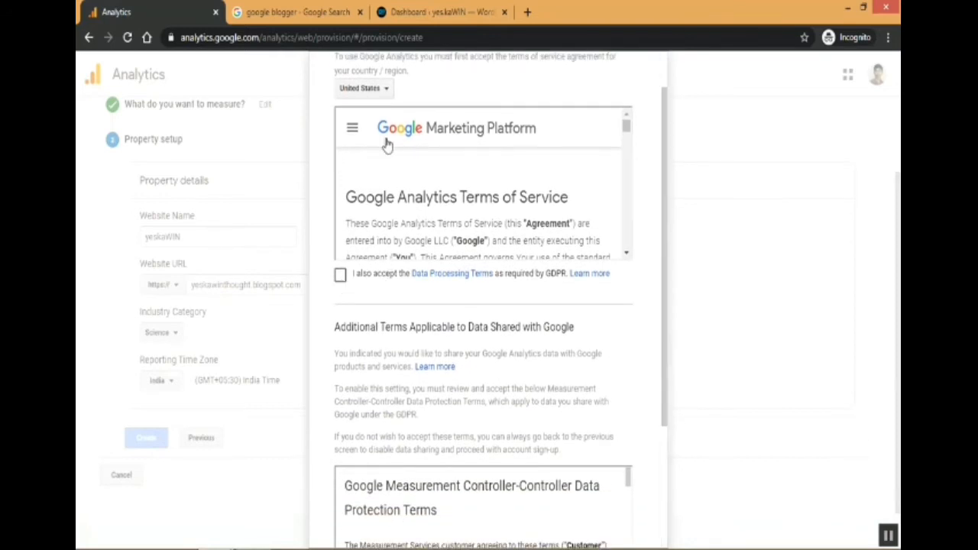
left_click(382, 90)
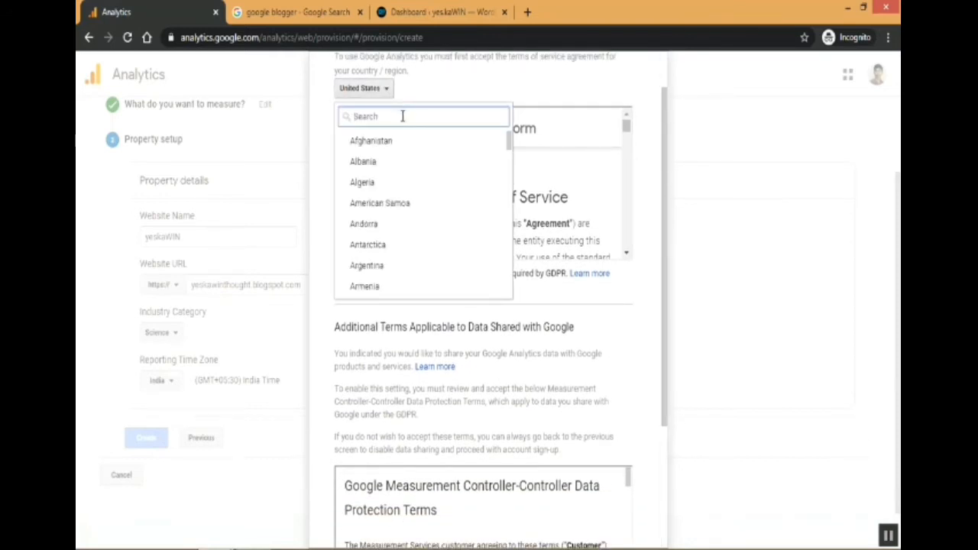
type("india")
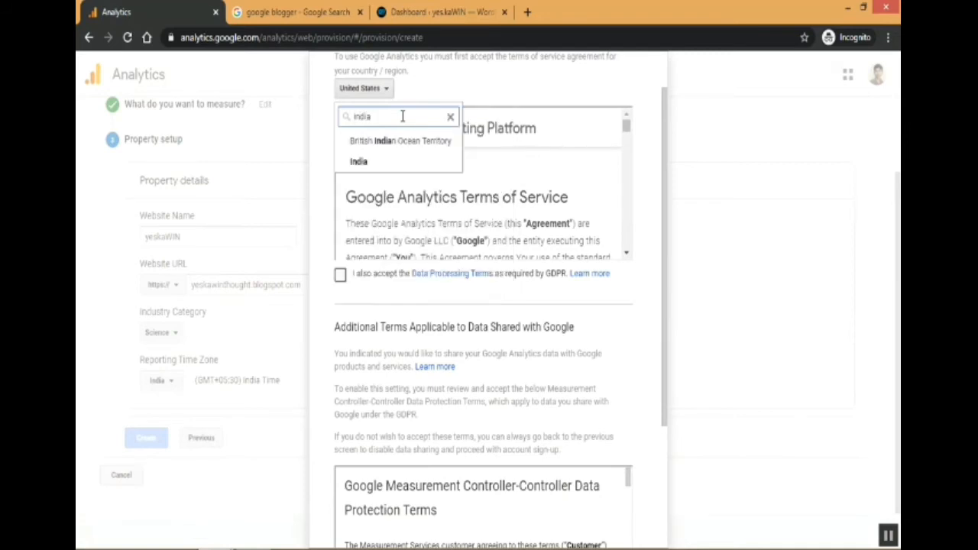
left_click(379, 162)
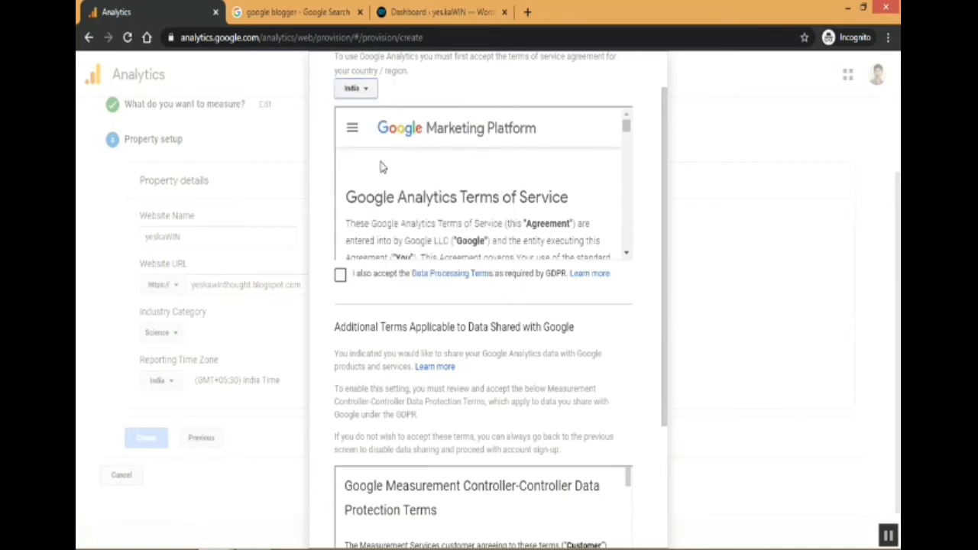
Accept the Data Processing Terms as required by GDPR.
left_click(340, 277)
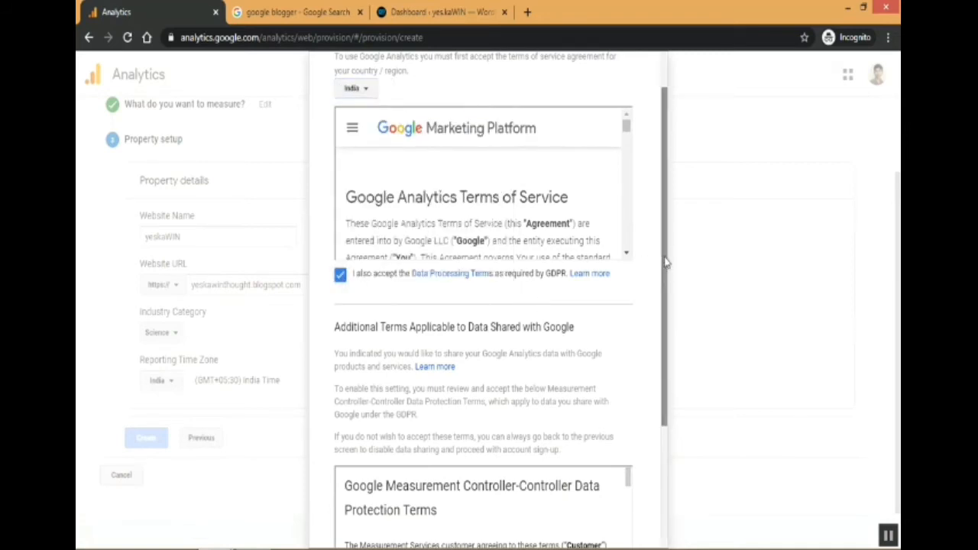
left_click_drag(665, 264, 660, 415)
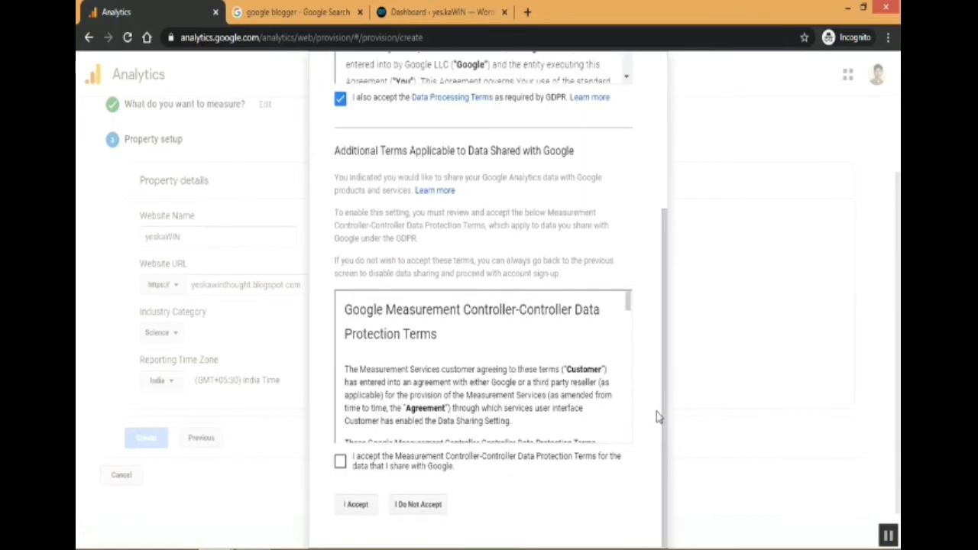
Accept the Measurement Controller-Controller Data Protection Terms.
left_click(340, 461)
left_click(355, 504)
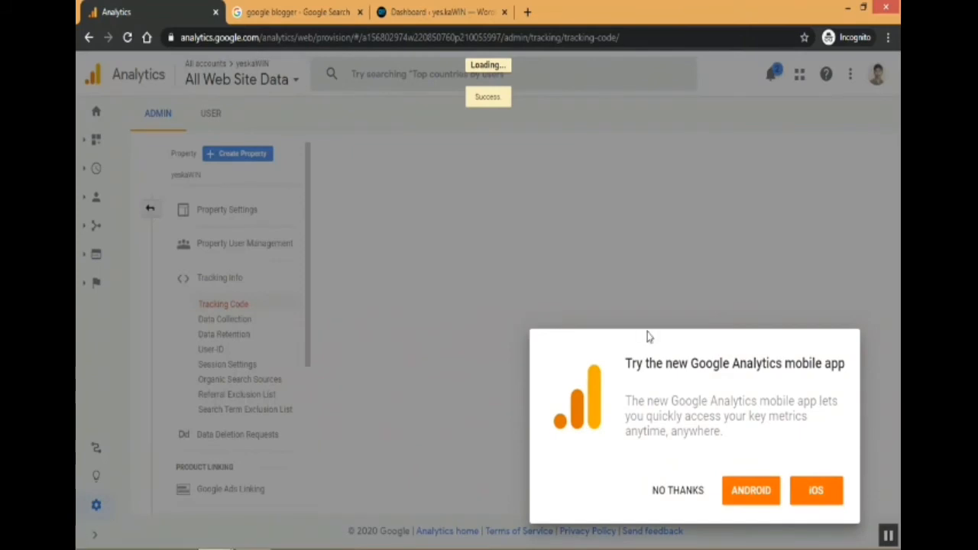
Dismiss the mobile app offer and the search tip on the tracking code page.
left_click(678, 493)
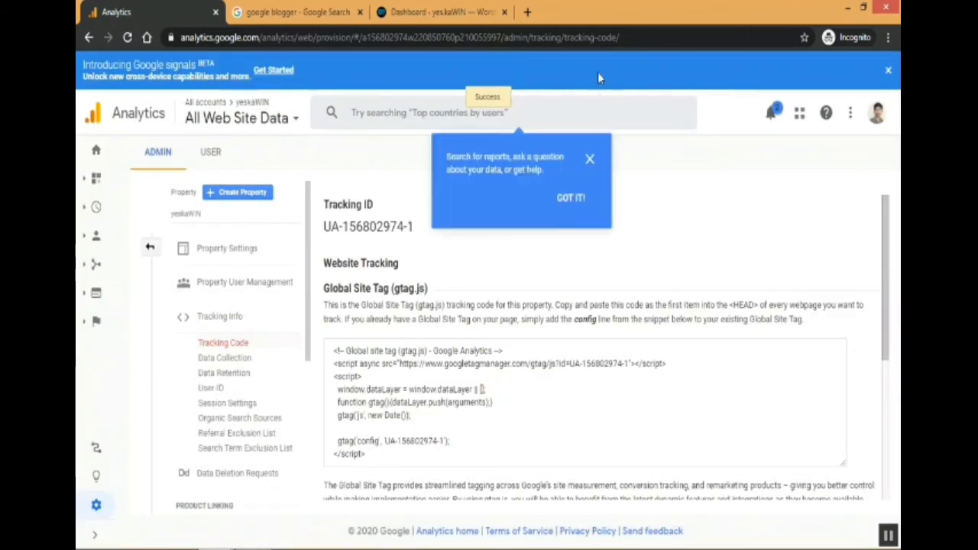
left_click(574, 200)
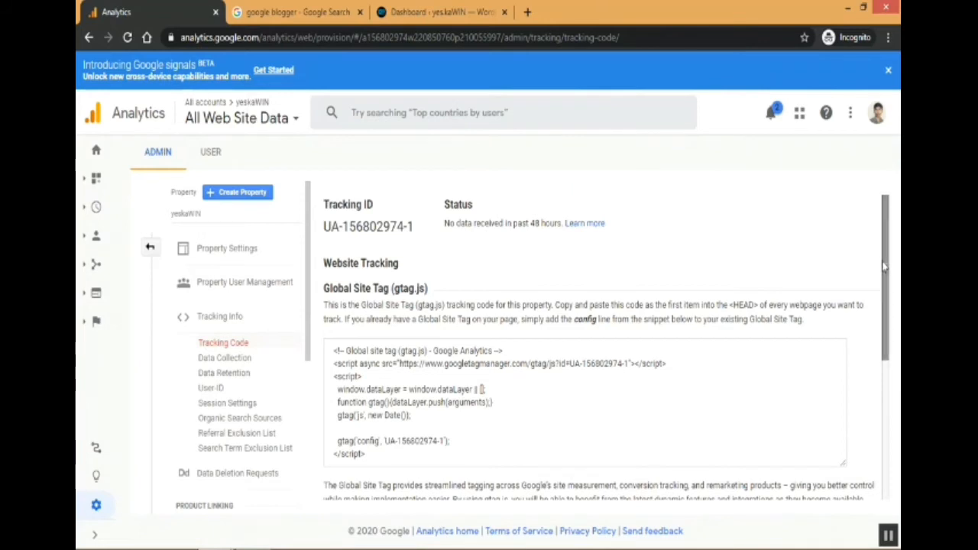
left_click_drag(885, 269, 856, 233)
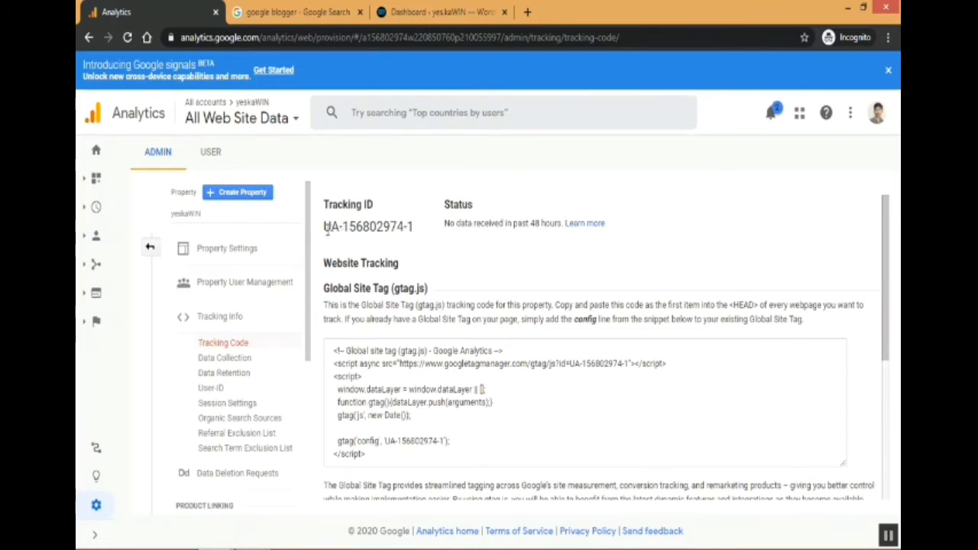
Copy the property's Tracking ID.
left_click_drag(324, 226, 418, 237)
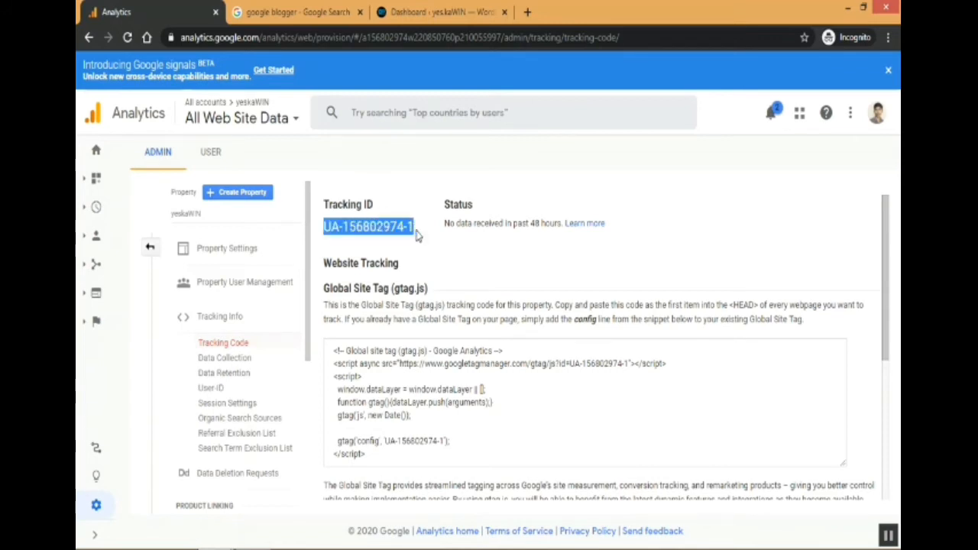
right_click(393, 223)
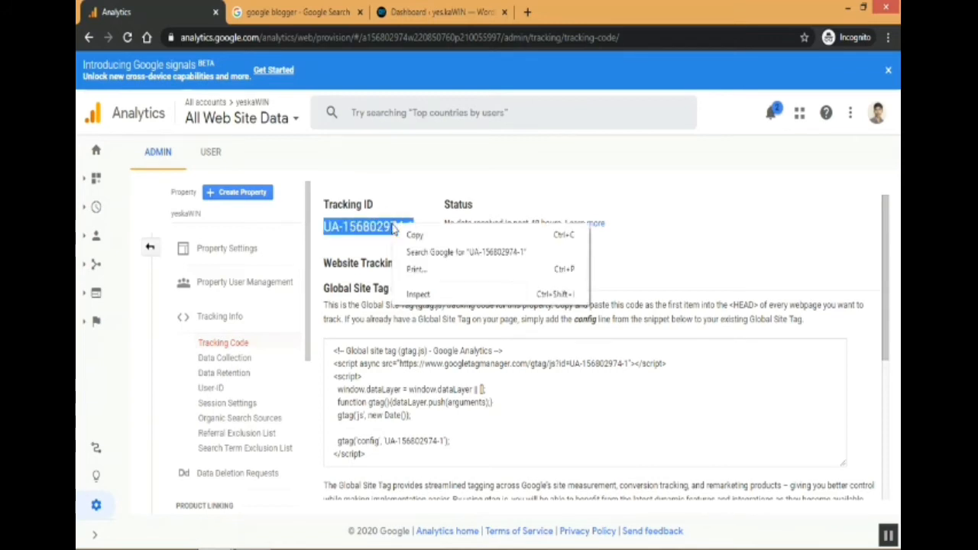
left_click(404, 233)
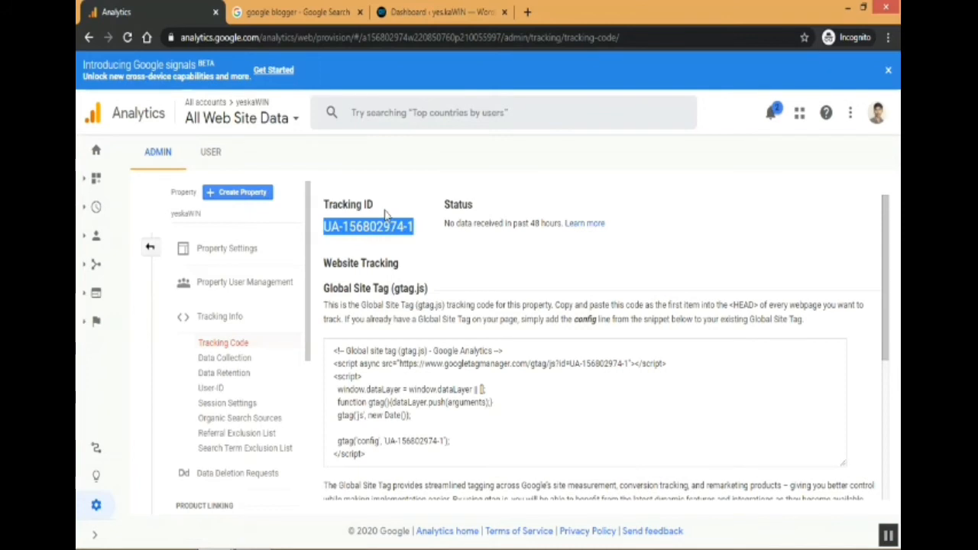
Open Blogger from the search results tab and go to the blog's Other settings.
left_click(287, 6)
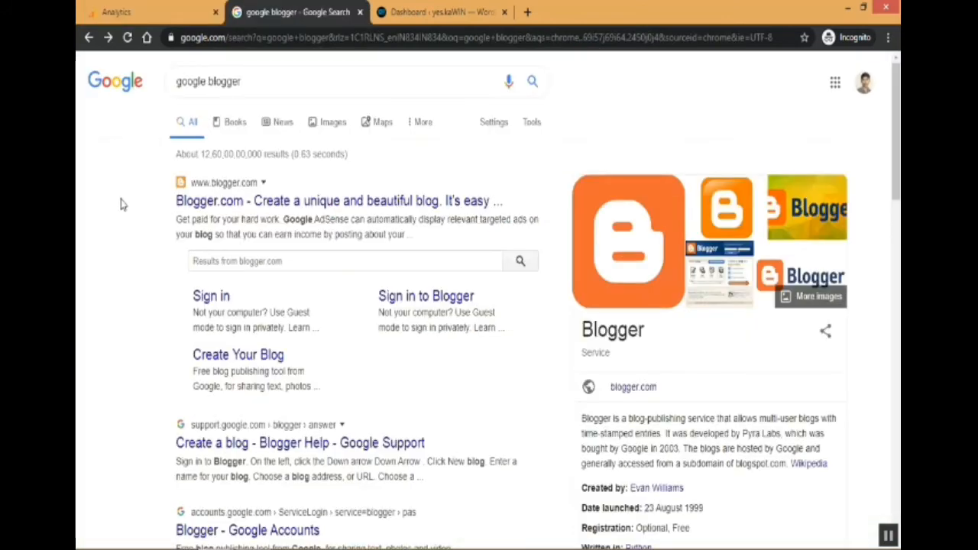
left_click(288, 200)
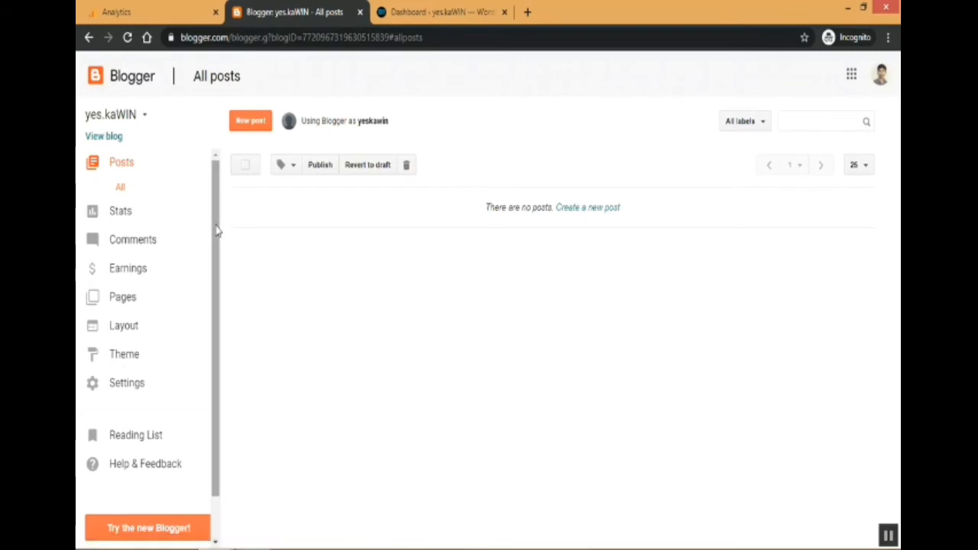
left_click_drag(216, 231, 217, 306)
left_click(137, 341)
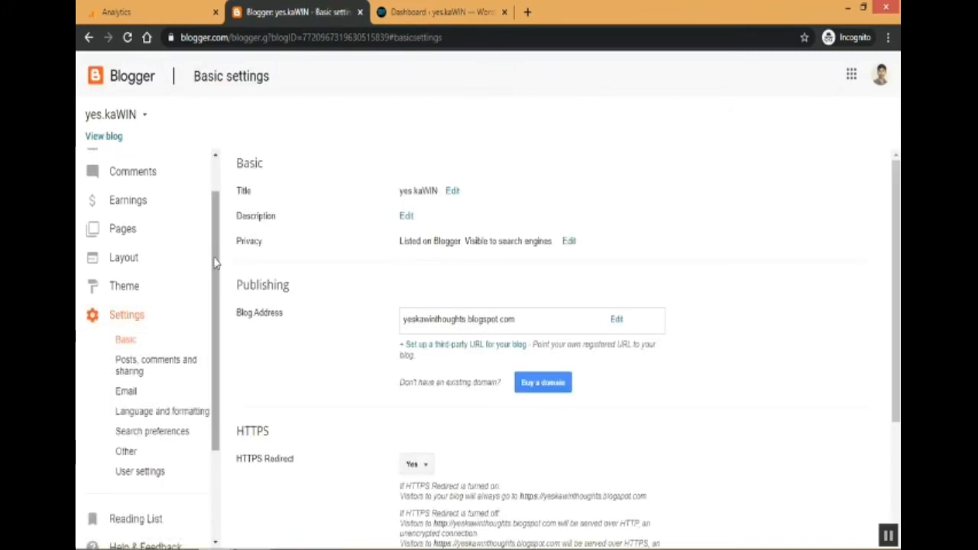
left_click_drag(215, 260, 220, 359)
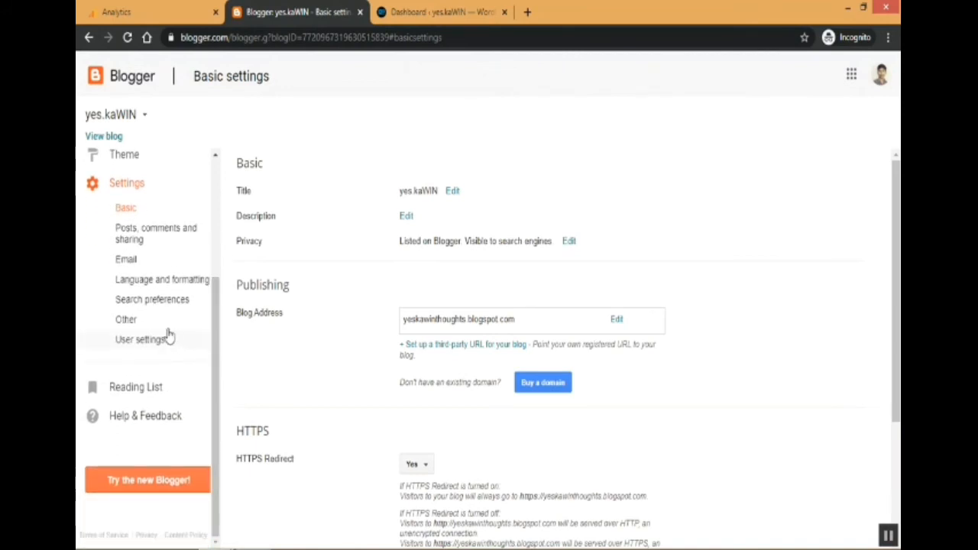
left_click(127, 321)
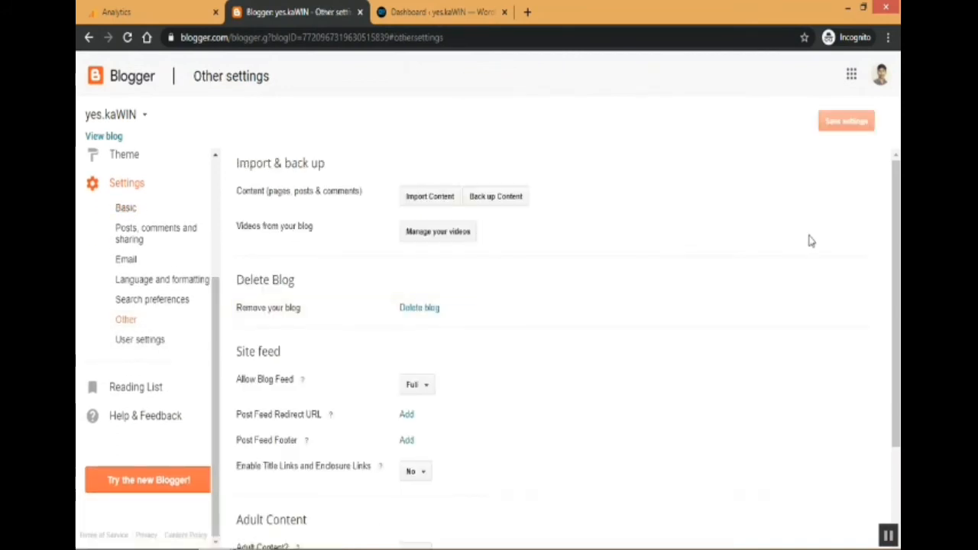
Paste the Tracking ID into the Analytics Web Property ID field and save the settings.
left_click_drag(893, 219, 899, 355)
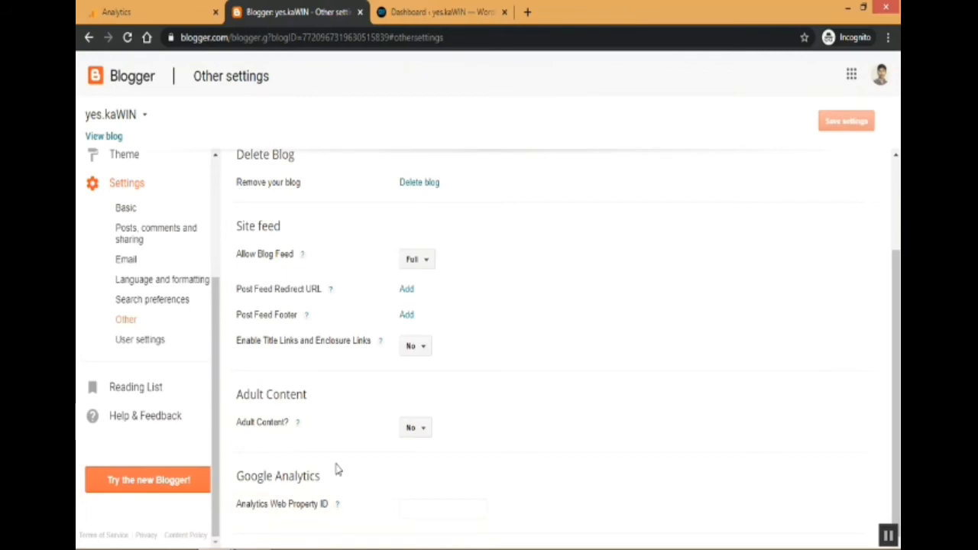
left_click(432, 506)
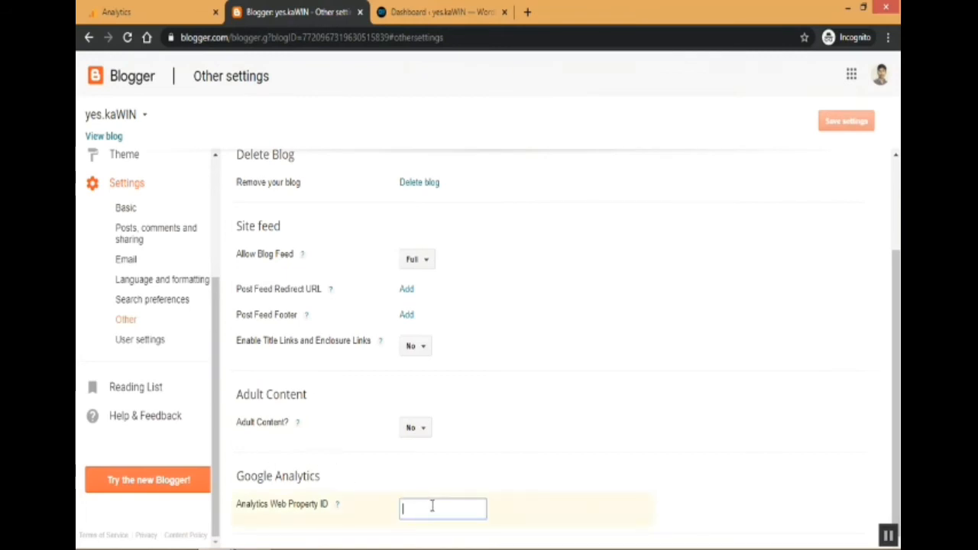
key("ctrl+v")
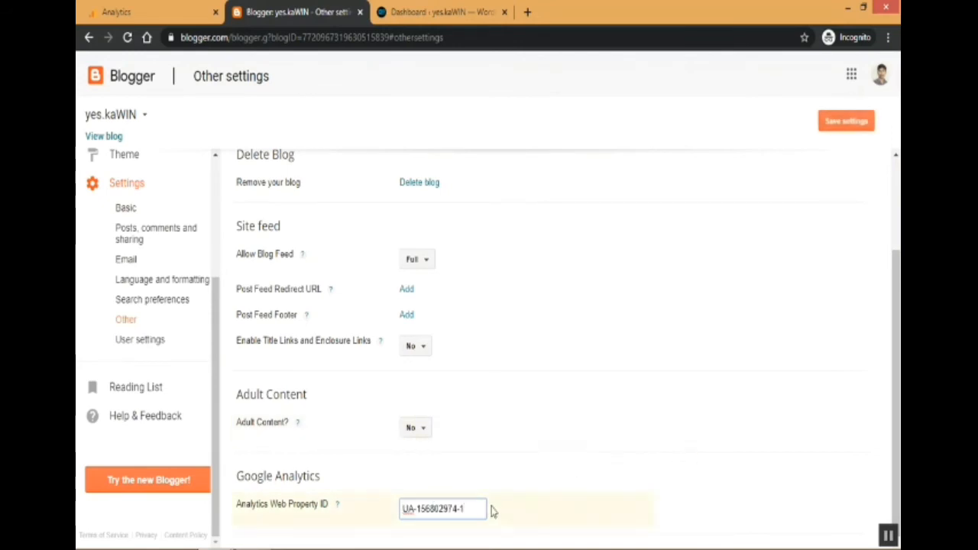
left_click(737, 471)
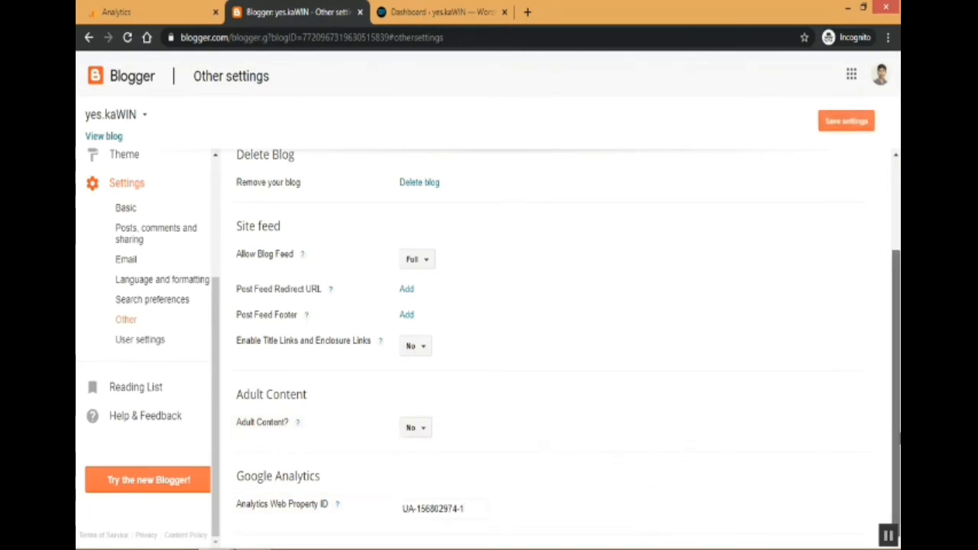
left_click(839, 127)
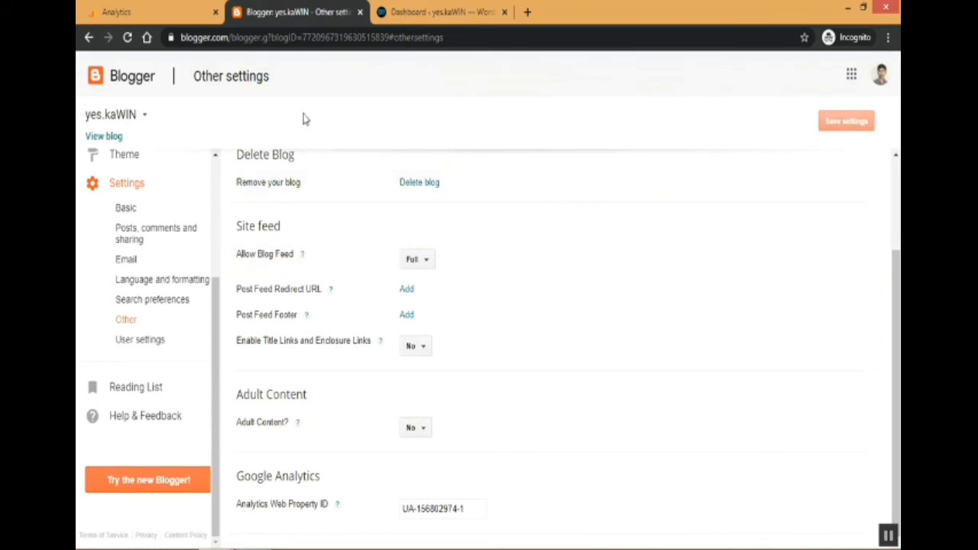
Return to Analytics and check the tracking status of the property.
left_click(154, 14)
left_click(700, 239)
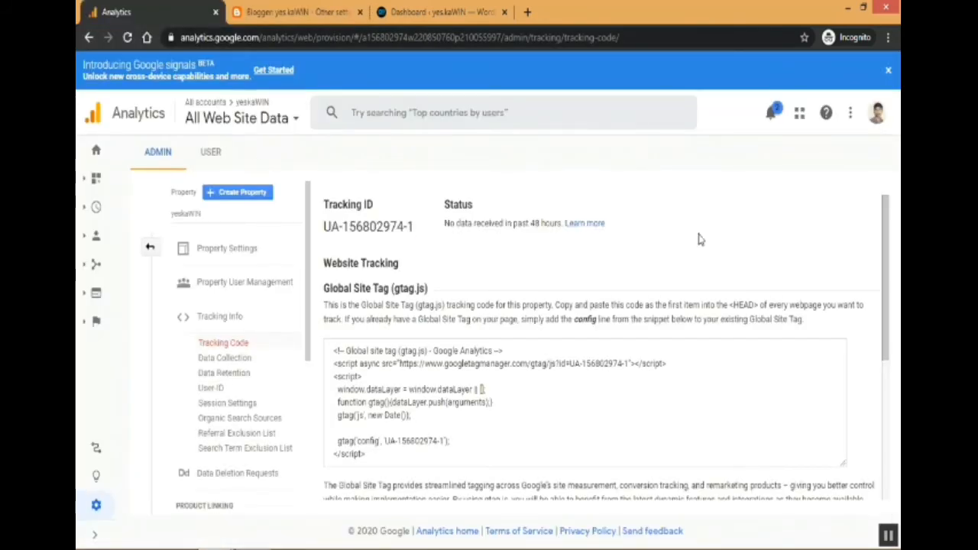
left_click_drag(885, 241, 882, 283)
scroll(883, 290, "down", 3)
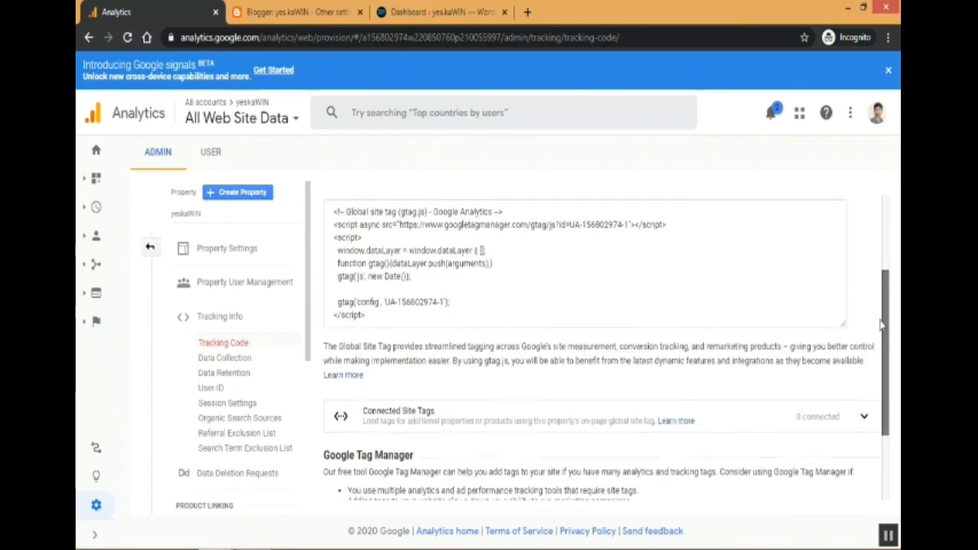
scroll(889, 439, "up", 2)
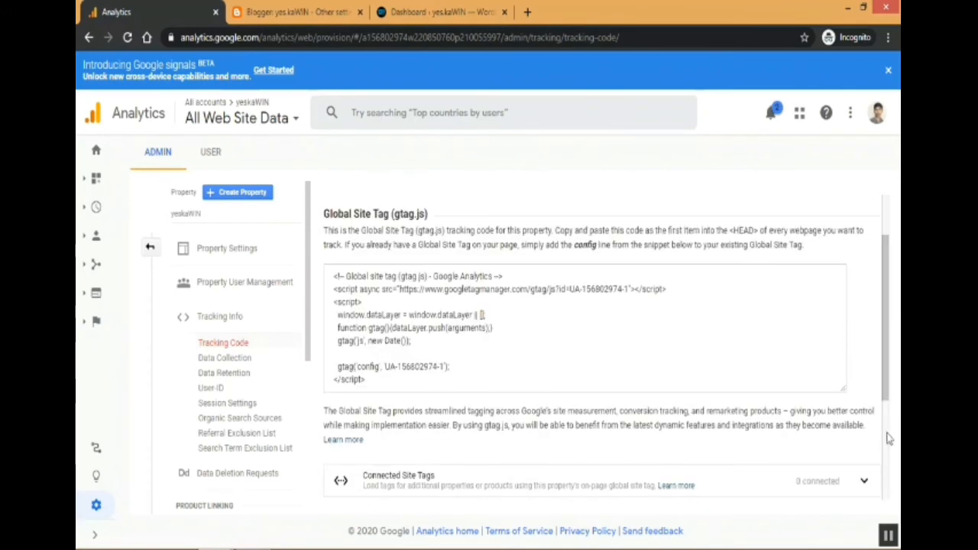
left_click(888, 537)
scroll(667, 518, "up", 2)
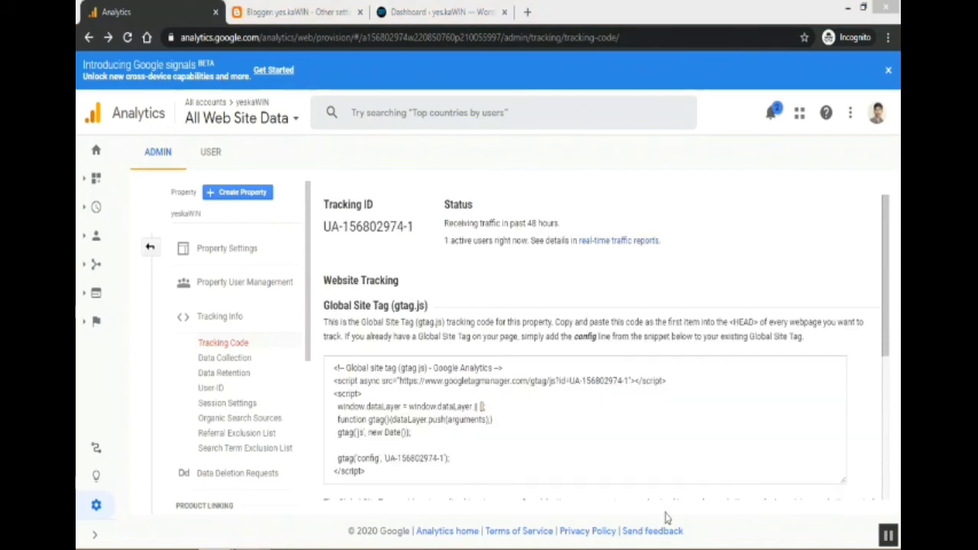
Open the blog from Blogger to view it in a new tab.
left_click(293, 8)
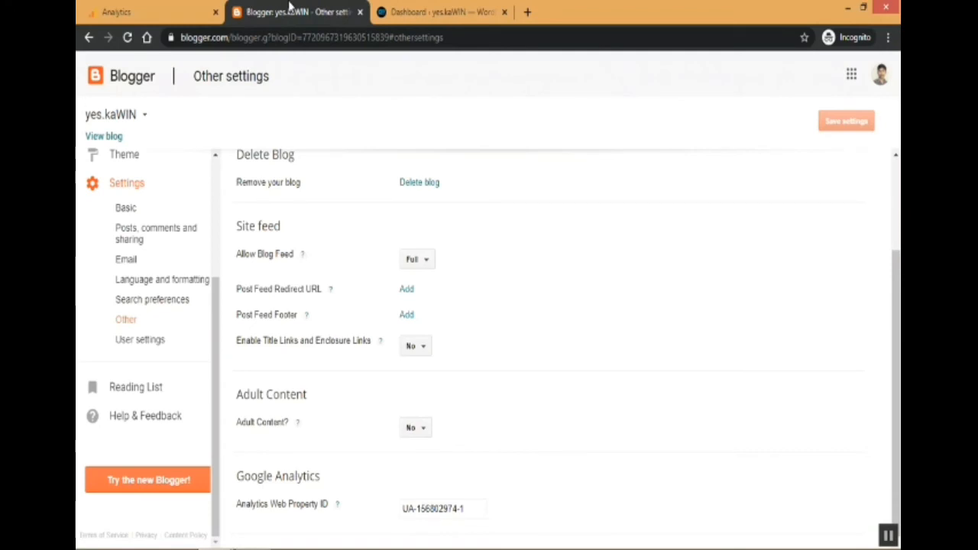
scroll(894, 360, "up", 2)
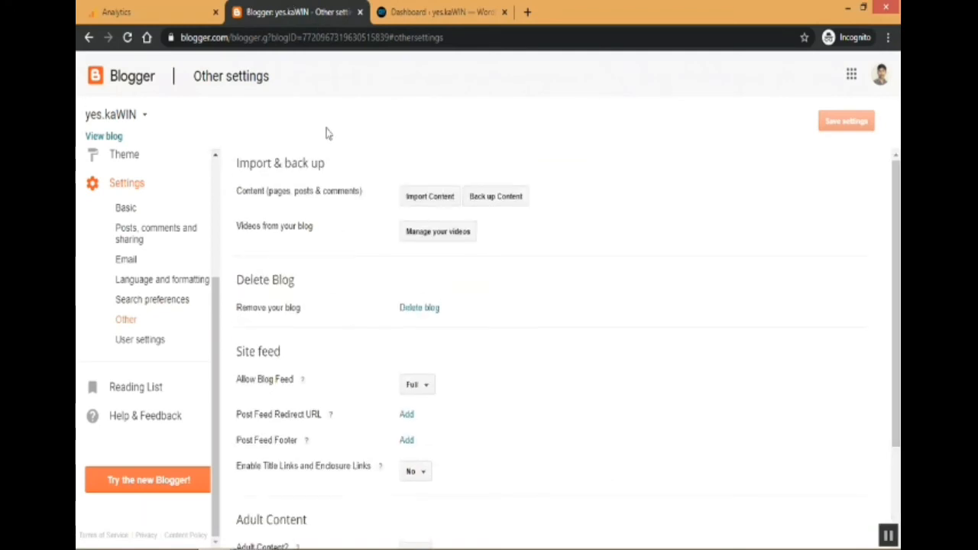
left_click(103, 141, "ctrl")
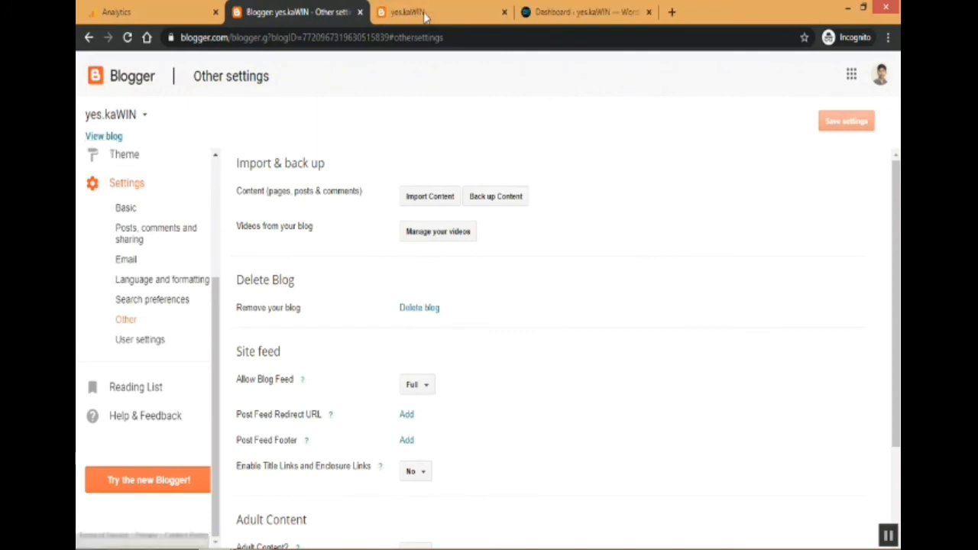
left_click(409, 12)
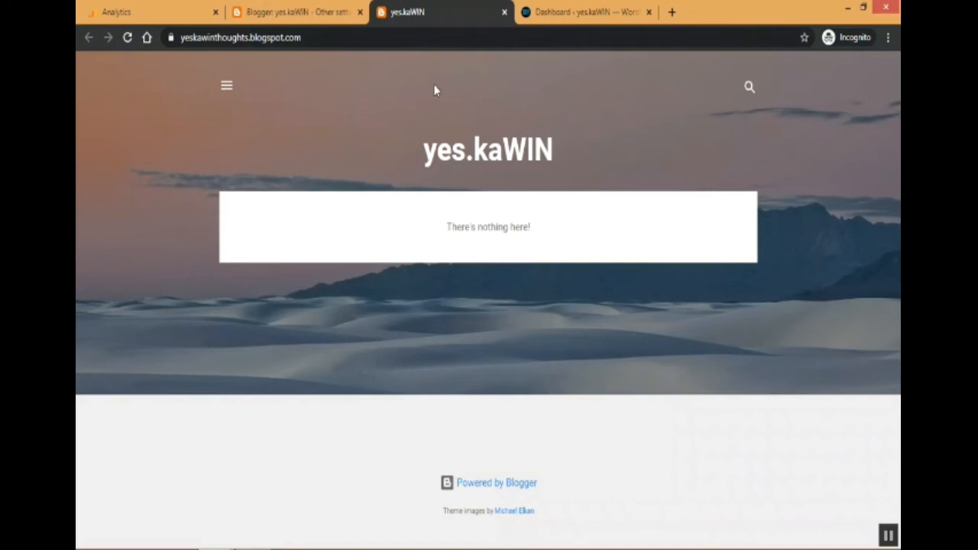
left_click_drag(417, 154, 546, 160)
left_click(546, 160)
Open the Analytics Home report and examine the active users right now.
left_click(158, 8)
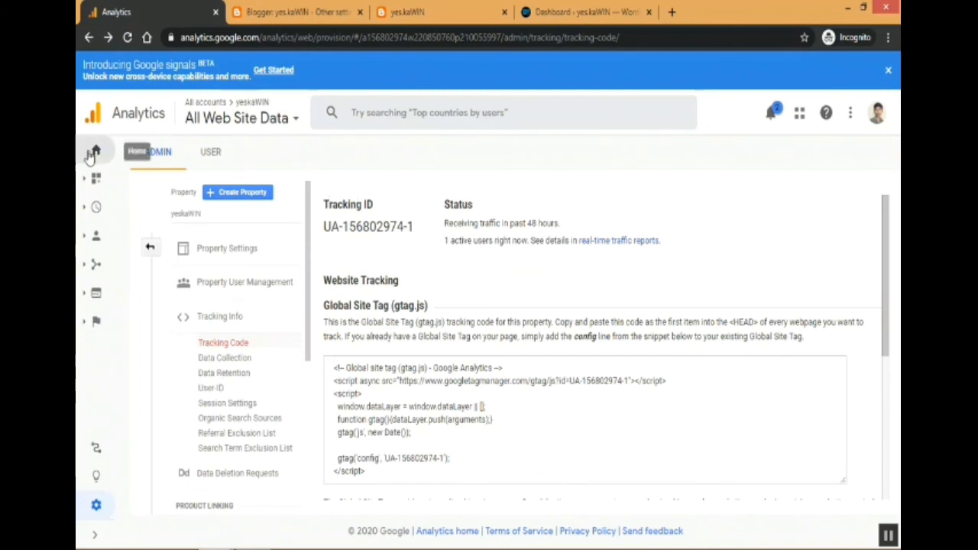
left_click(92, 154)
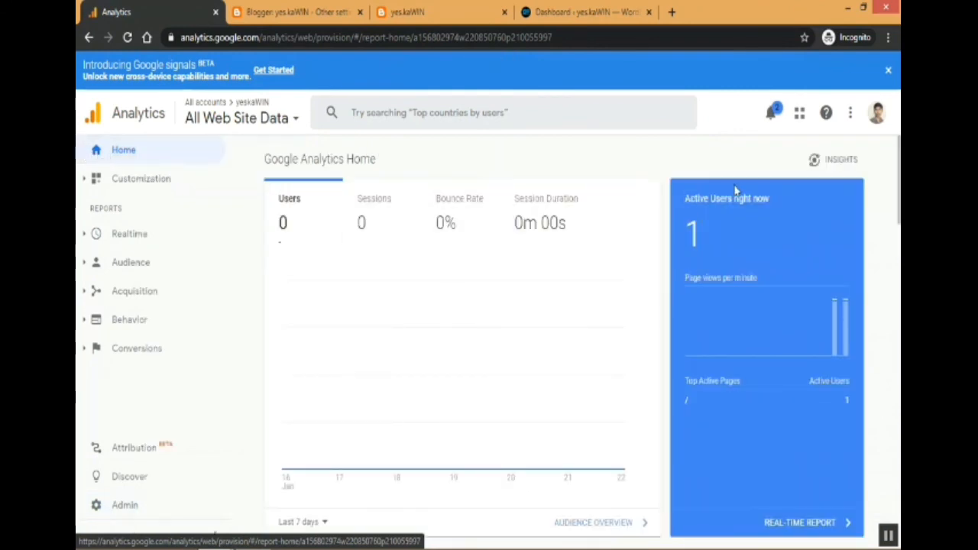
left_click_drag(686, 198, 732, 218)
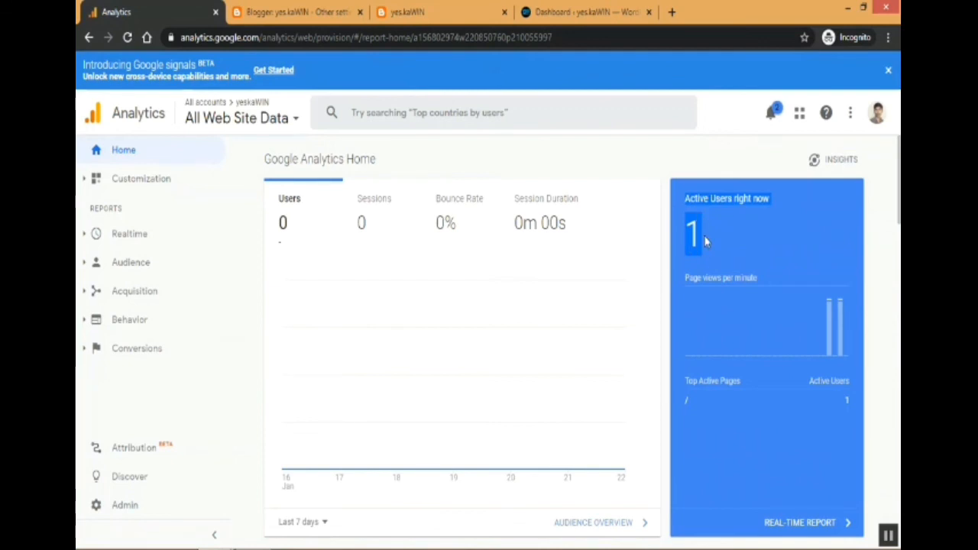